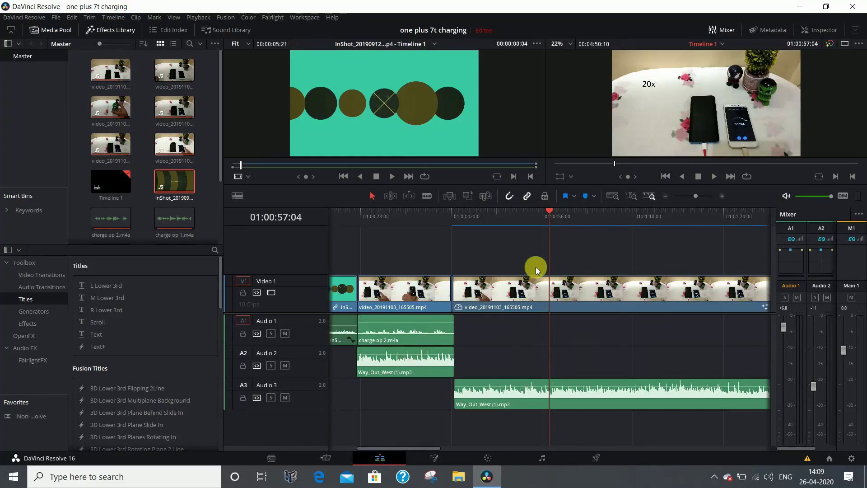
# - Scrub the long clip to preview frames up to around 01:01:05
pyautogui.click(492, 211)
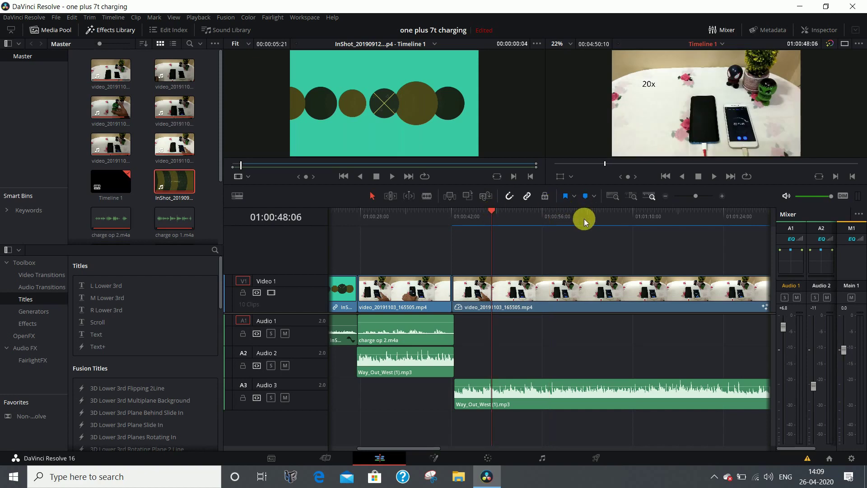
pyautogui.click(612, 210)
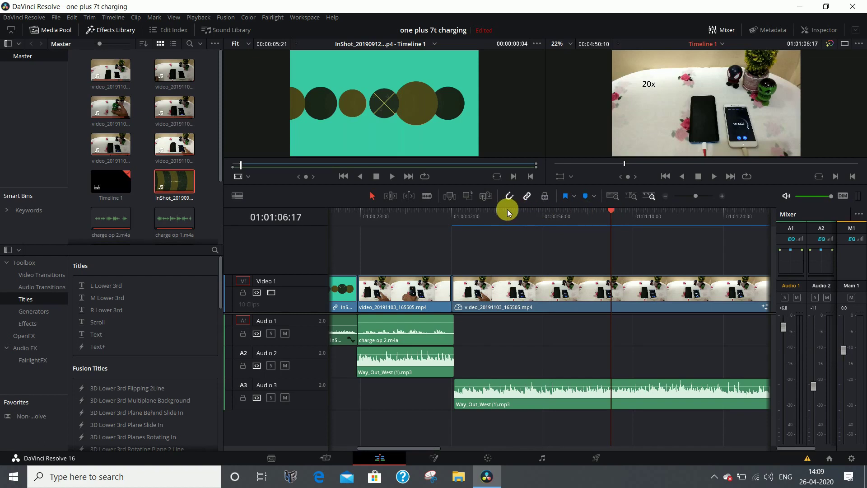
pyautogui.click(507, 209)
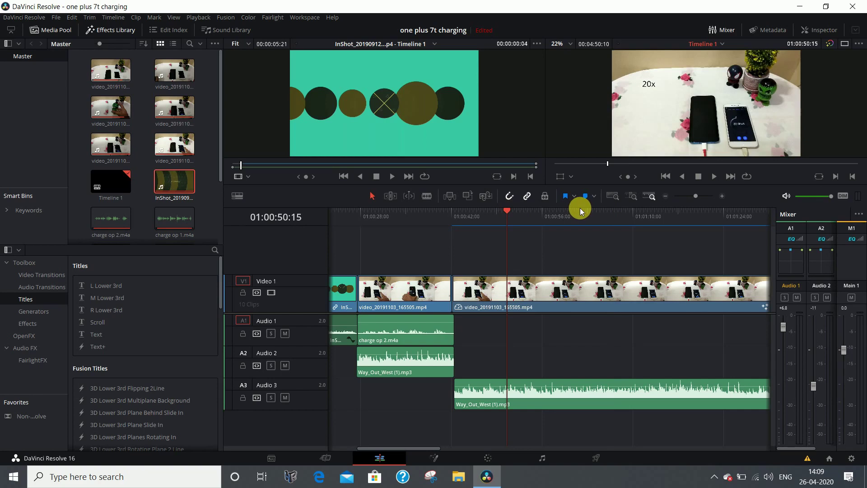
pyautogui.click(607, 212)
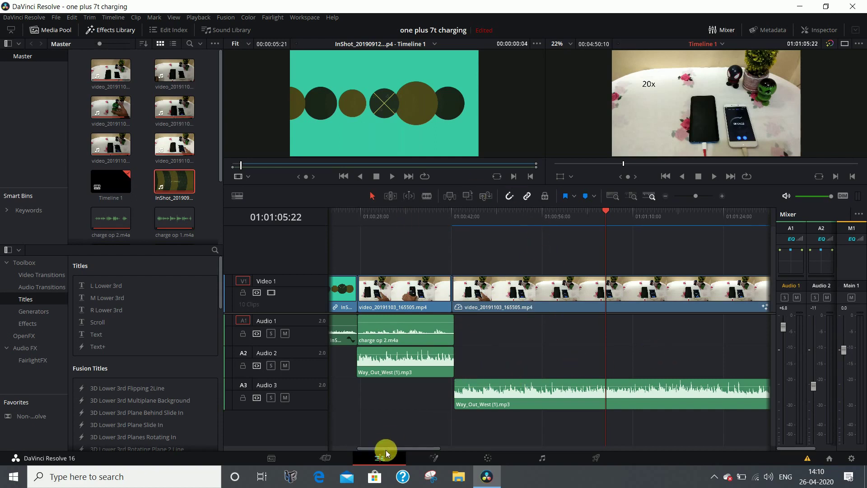
# - Paste a copy of video_20191103_174802.mp4 onto Video 1 past the last clip
pyautogui.moveTo(399, 448); pyautogui.dragTo(685, 439)
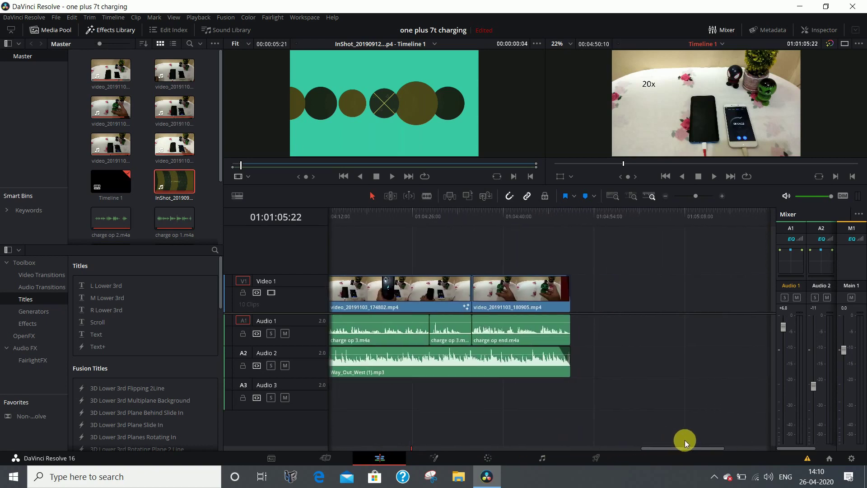
pyautogui.click(404, 308)
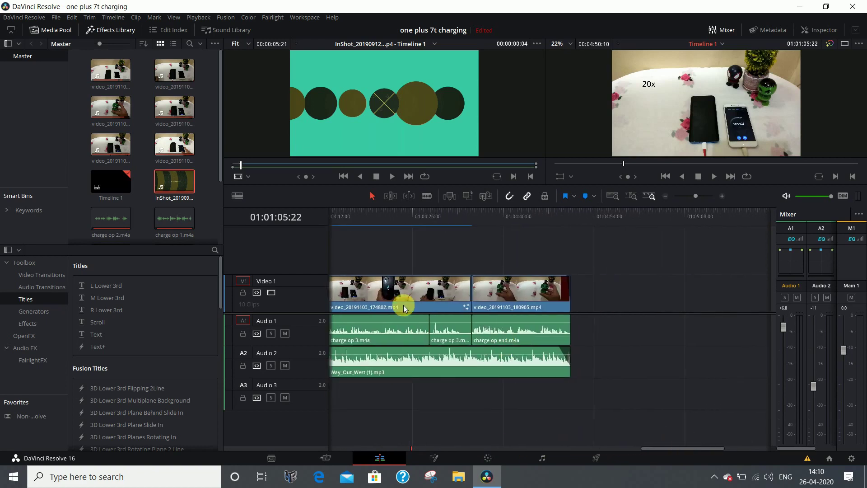
pyautogui.click(171, 181)
pyautogui.click(609, 212)
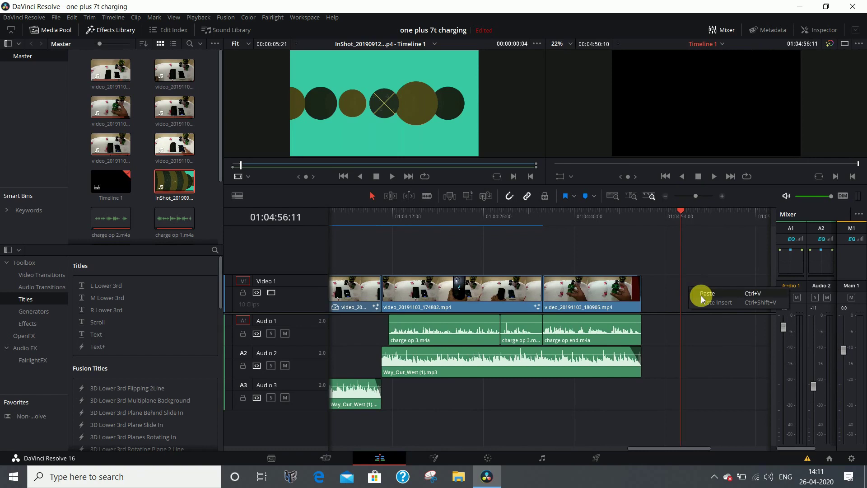
pyautogui.hotkey('ctrl', 'v')
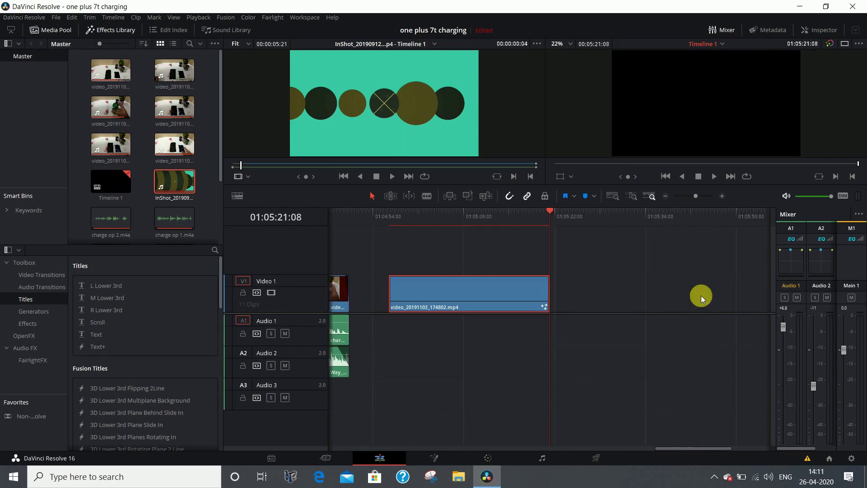
# - Set the pasted video_20191103_174802.mp4 clip's speed to 150% with Change Clip Speed
pyautogui.click(488, 212)
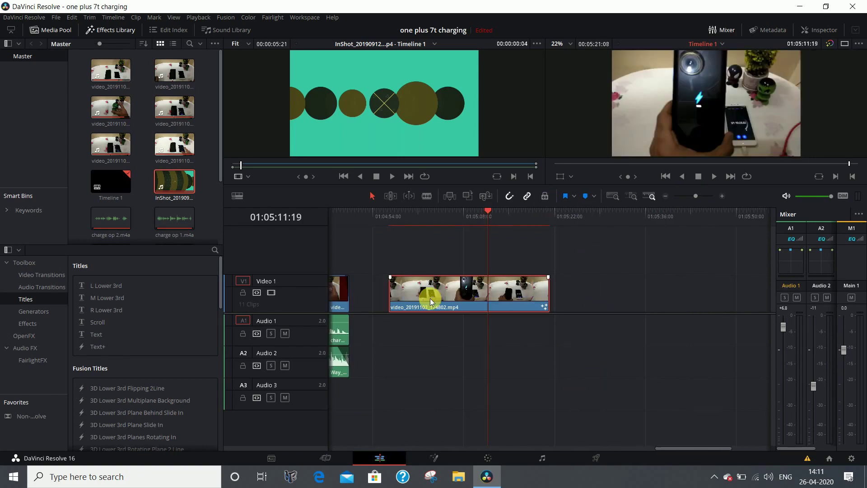
pyautogui.rightClick(430, 299)
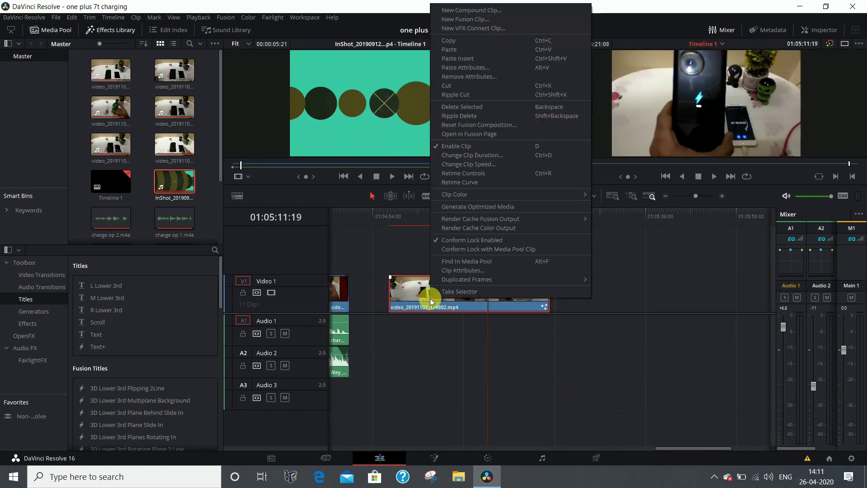
pyautogui.click(487, 164)
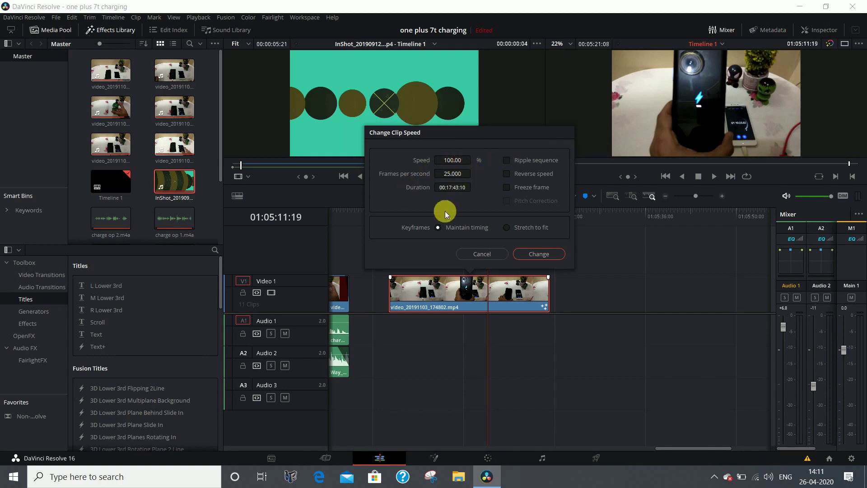
pyautogui.click(450, 161)
pyautogui.write('5')
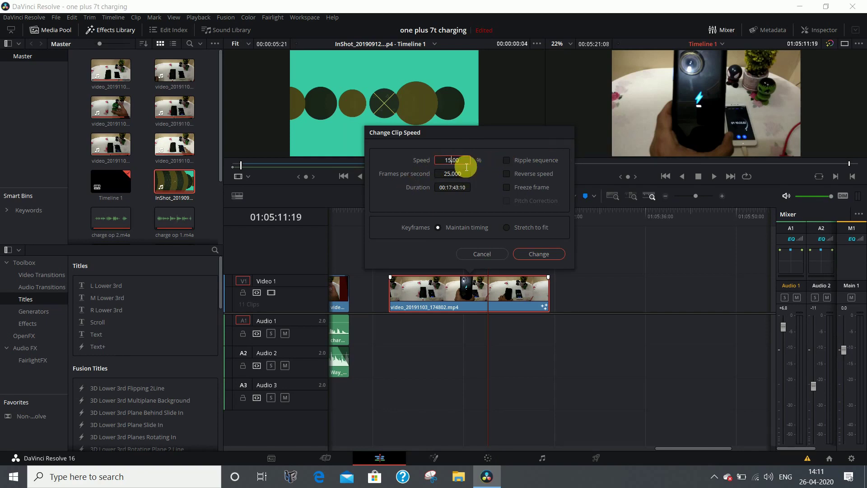
pyautogui.press('Delete')
pyautogui.write('0')
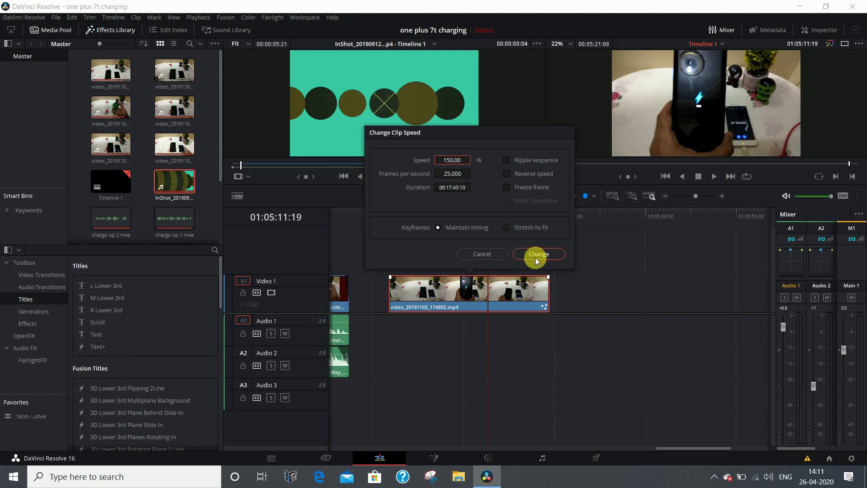
pyautogui.click(535, 256)
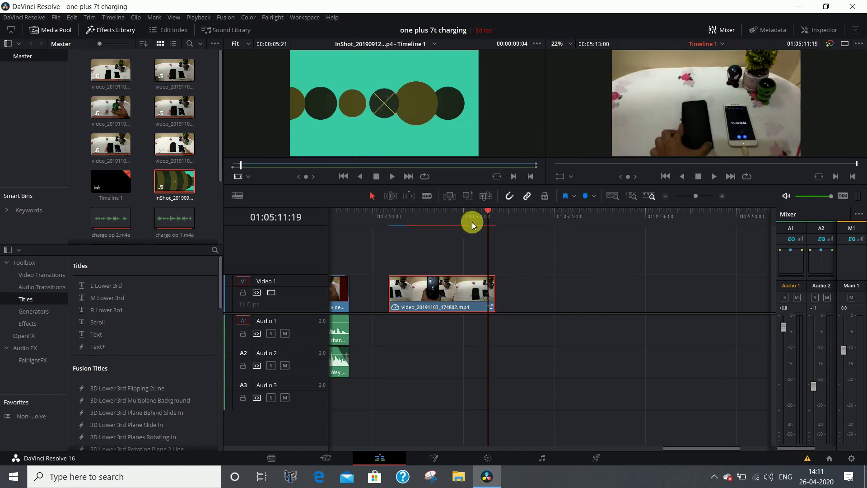
# - Drag the InShot clip from the Media Pool onto the timeline after the sped-up clip
pyautogui.click(388, 219)
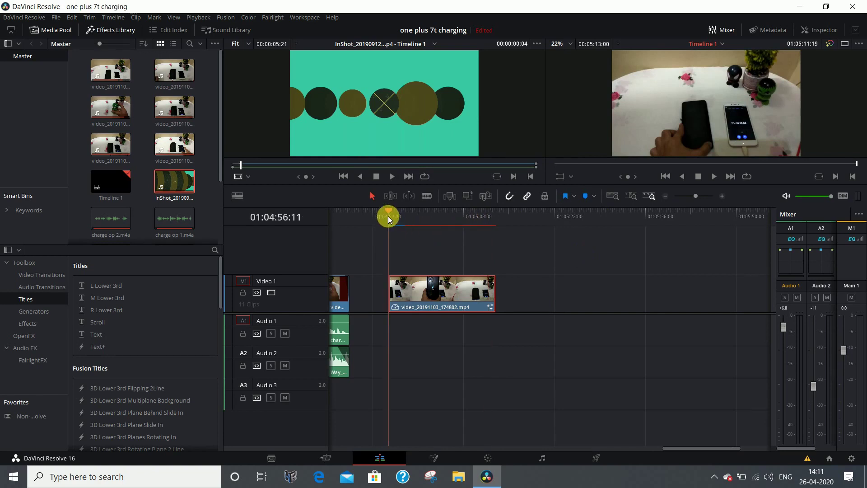
pyautogui.click(178, 178)
pyautogui.moveTo(178, 178); pyautogui.dragTo(583, 293)
# - Change the InShot clip's speed in Change Clip Speed, entering 10.005
pyautogui.rightClick(586, 293)
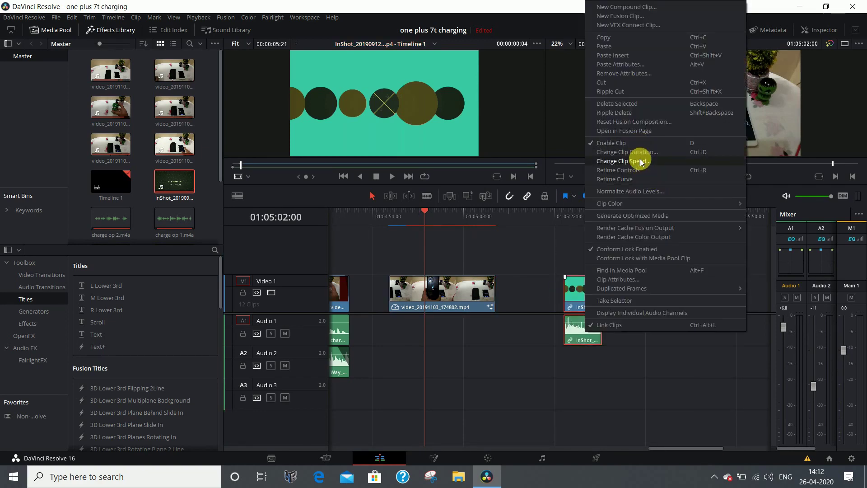
pyautogui.click(641, 162)
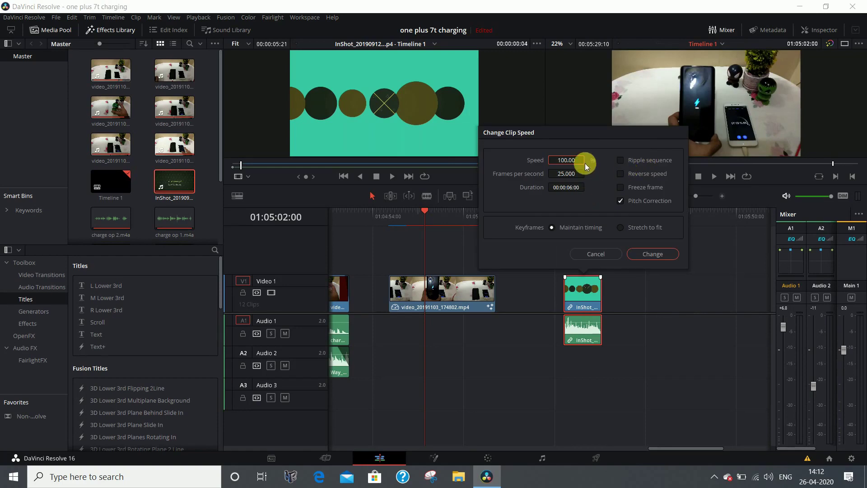
pyautogui.doubleClick(566, 161)
pyautogui.write('10.00')
pyautogui.write('5')
pyautogui.click(648, 254)
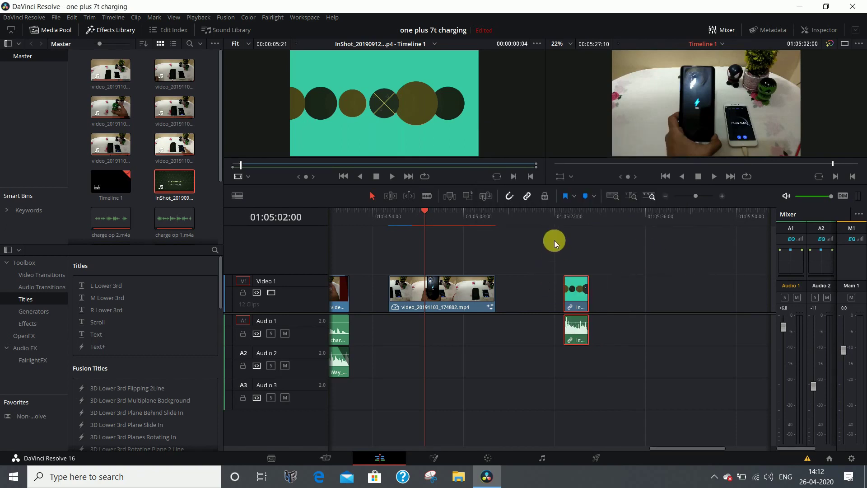
# - Preview the retimed InShot clip, extend its end to about 01:05:29, and replay it
pyautogui.click(562, 215)
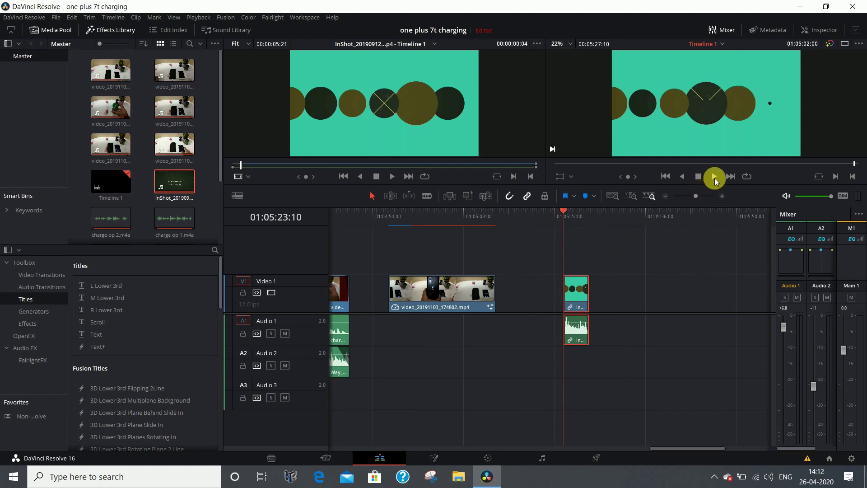
pyautogui.click(714, 178)
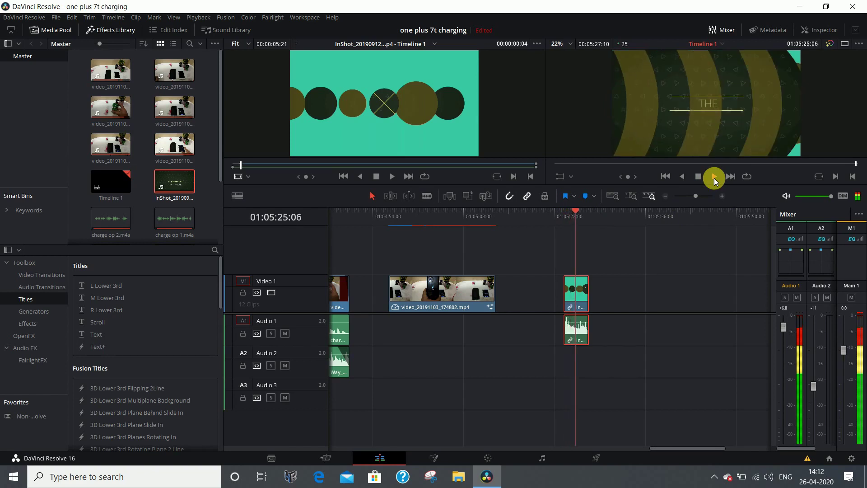
pyautogui.click(701, 176)
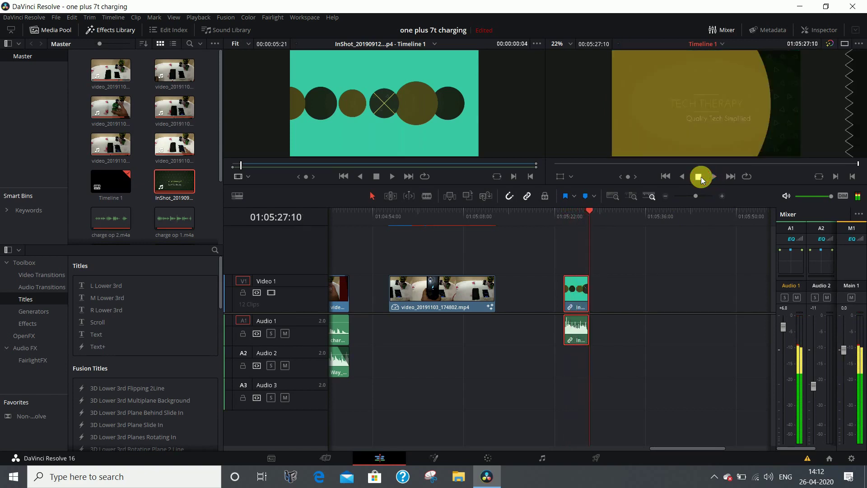
pyautogui.moveTo(588, 290); pyautogui.dragTo(599, 273)
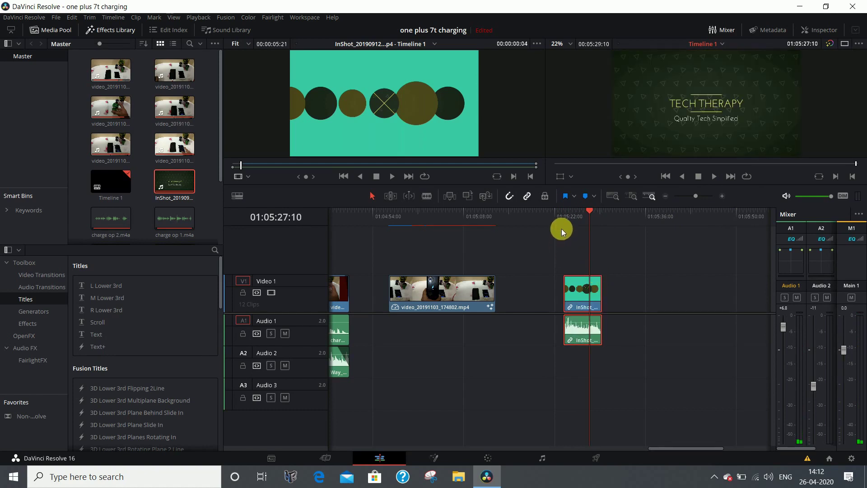
pyautogui.click(561, 228)
pyautogui.click(712, 177)
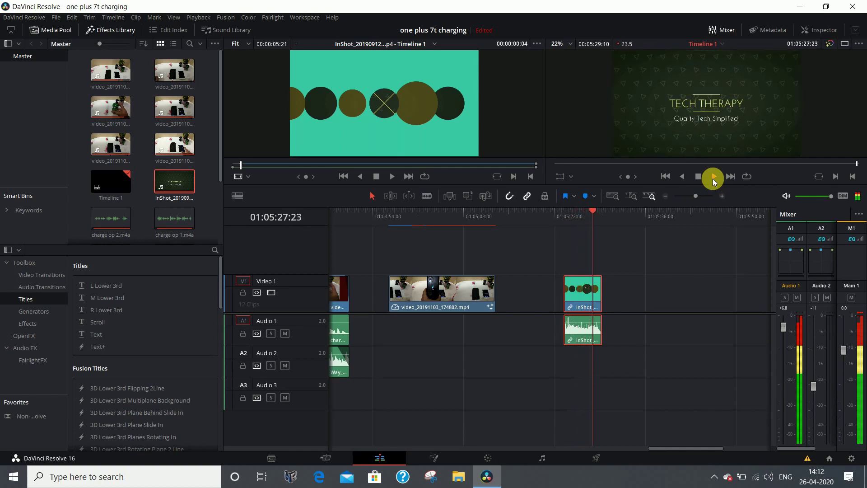
pyautogui.click(698, 176)
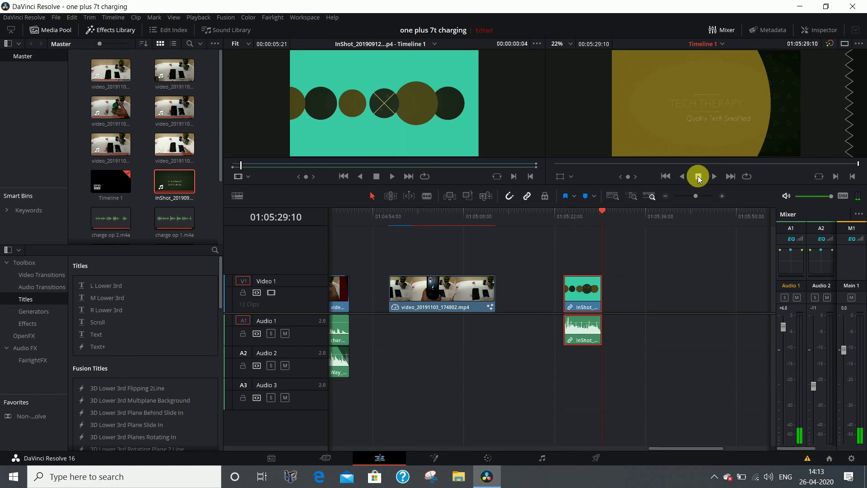
# - Change the InShot clip's duration from 00:00:06:00 to 00:00:03:00
pyautogui.rightClick(581, 296)
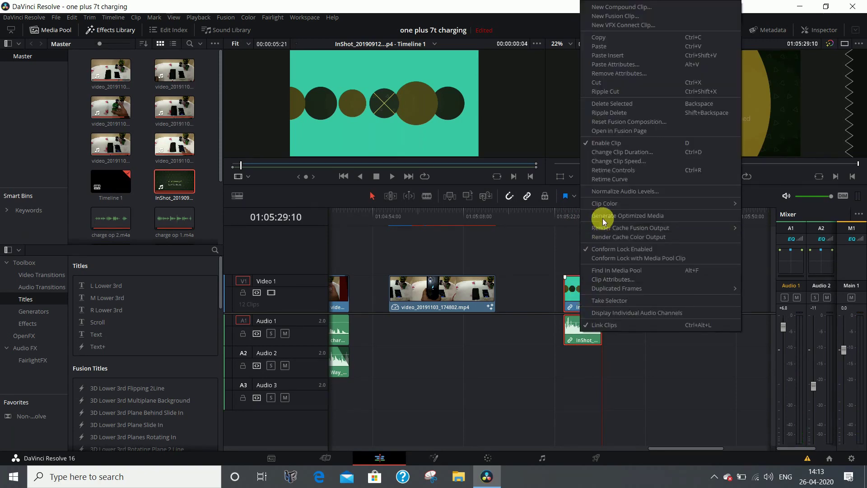
pyautogui.click(614, 154)
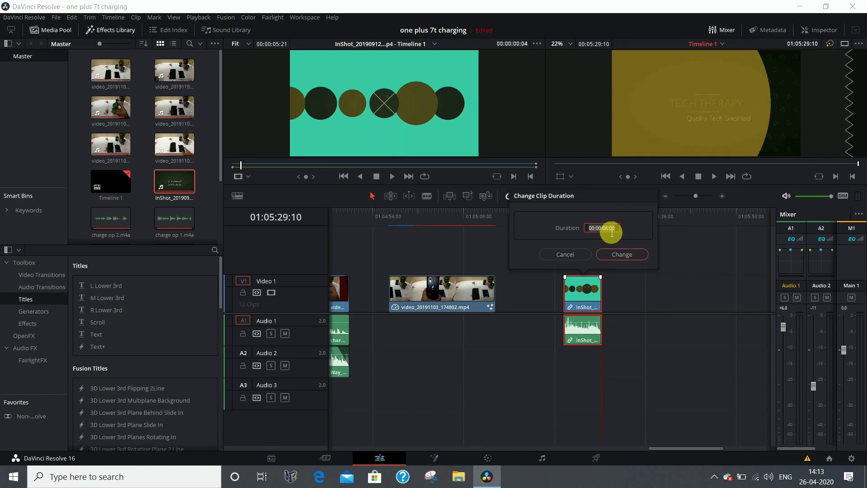
pyautogui.click(610, 228)
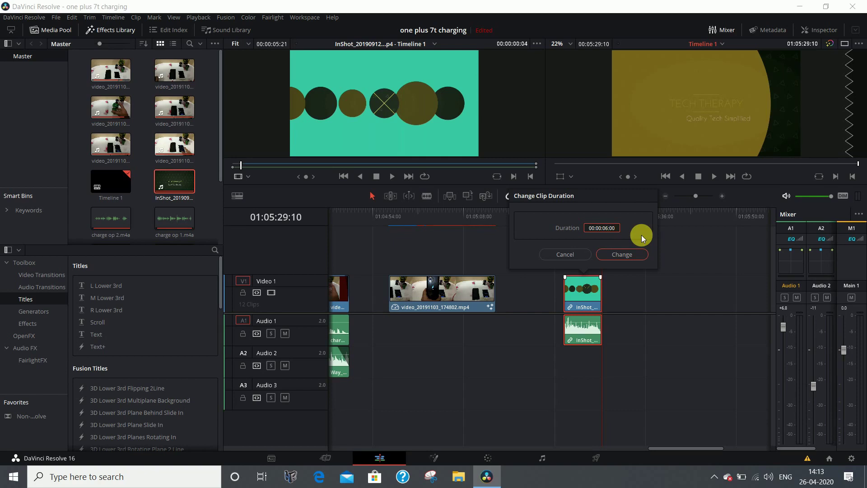
pyautogui.press('BackSpace')
pyautogui.write('3')
pyautogui.click(629, 256)
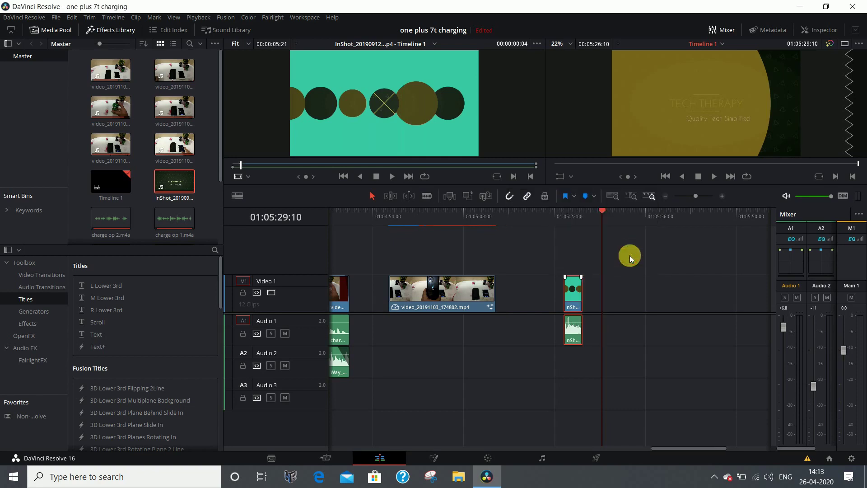
# - Play the 3-second clip, then undo the duration change and return to its start
pyautogui.click(565, 219)
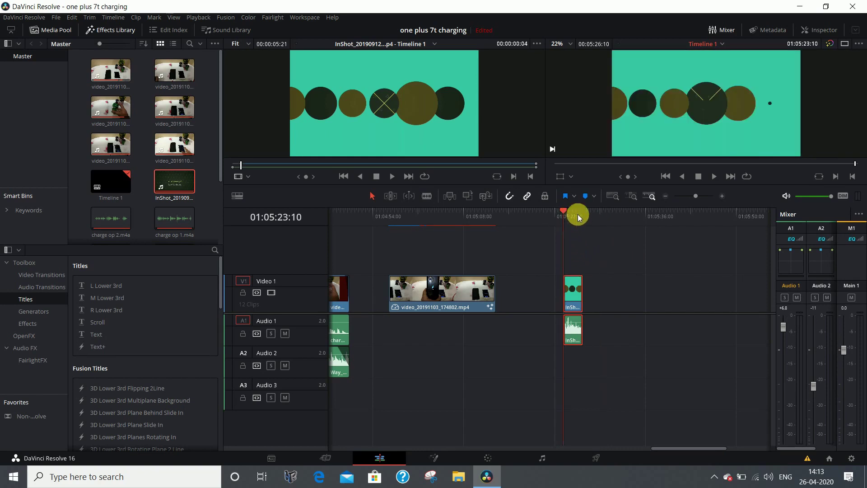
pyautogui.click(715, 176)
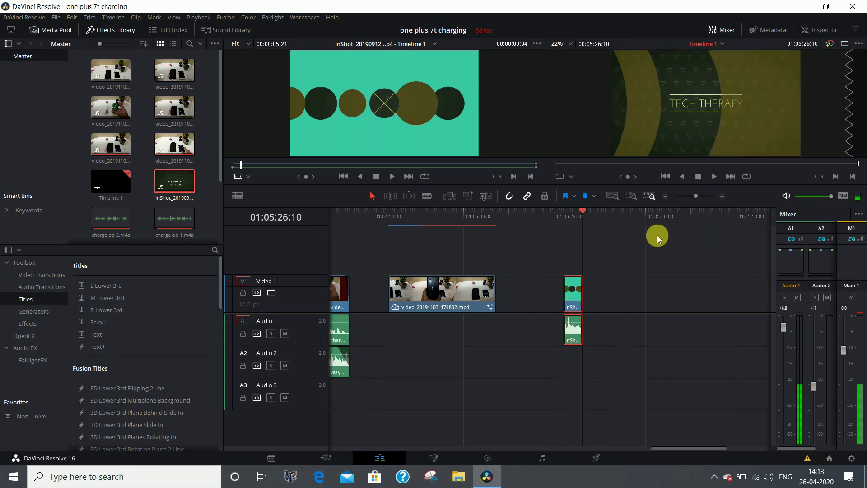
pyautogui.hotkey('ctrl', 'z')
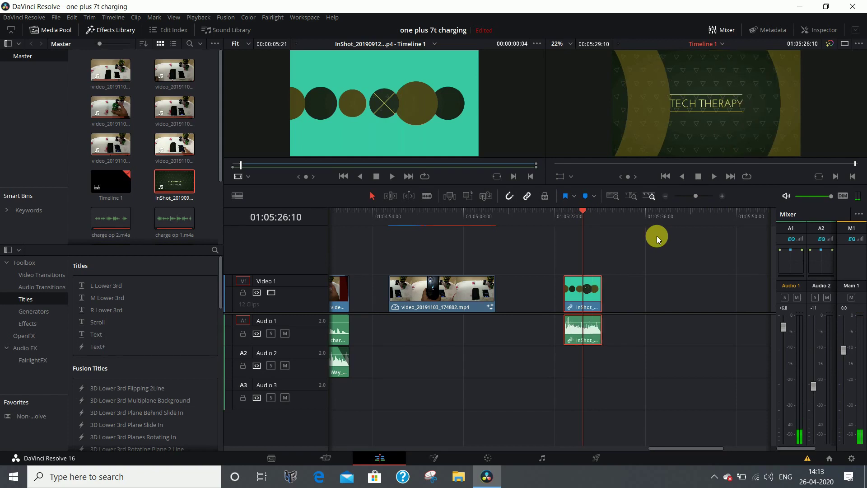
pyautogui.click(566, 220)
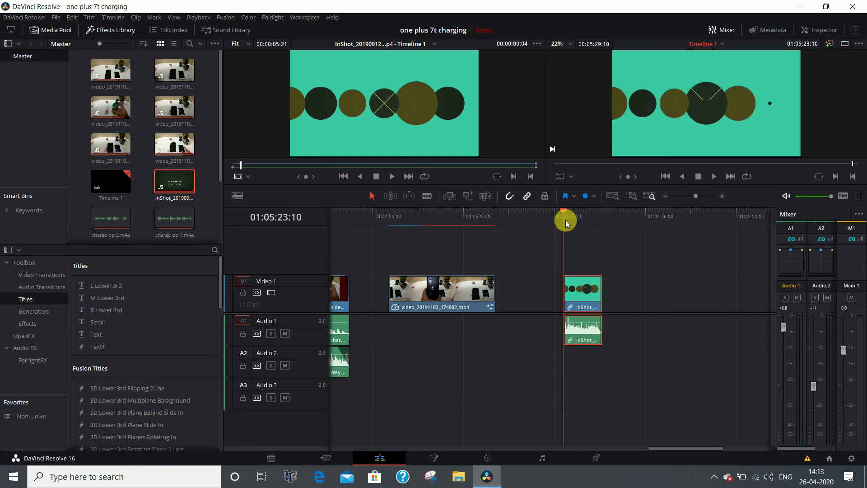
# - Enable Retime Controls on the InShot clip and open the Change Speed presets from its 100% label
pyautogui.rightClick(582, 302)
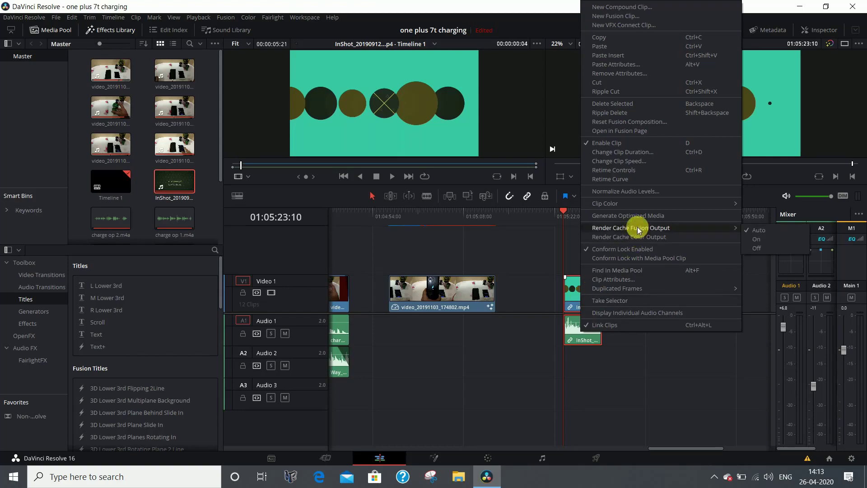
pyautogui.moveTo(614, 203)
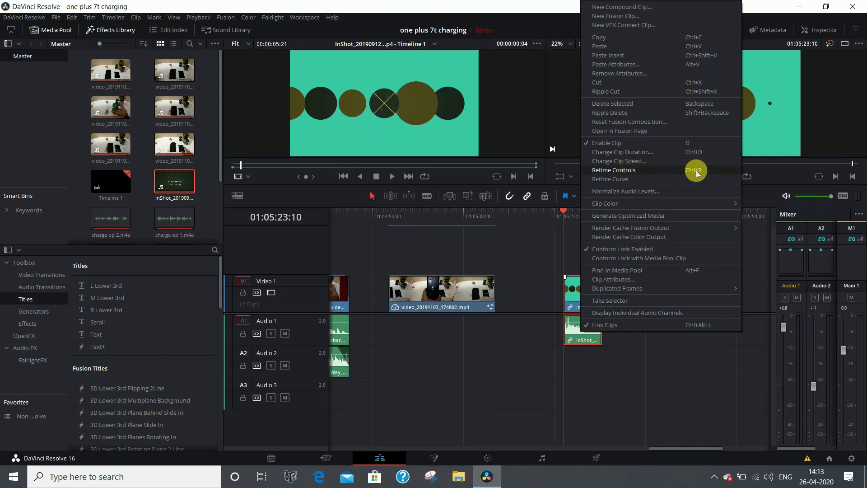
pyautogui.click(681, 169)
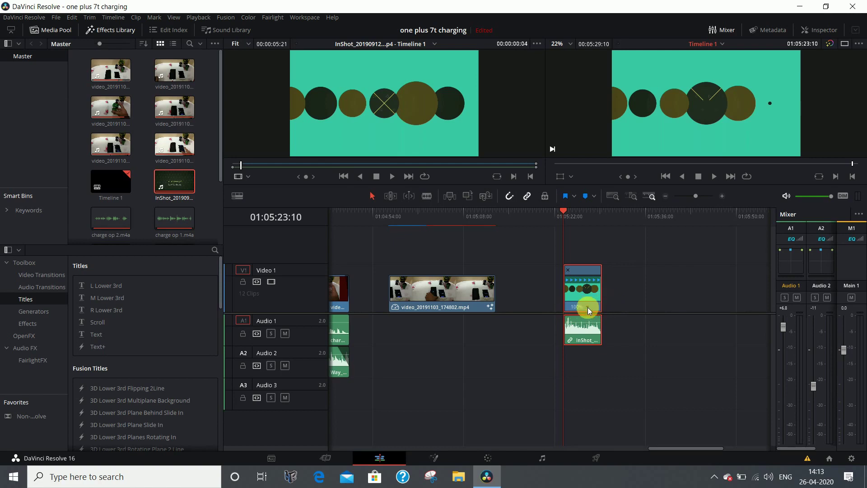
pyautogui.click(587, 307)
pyautogui.moveTo(614, 341)
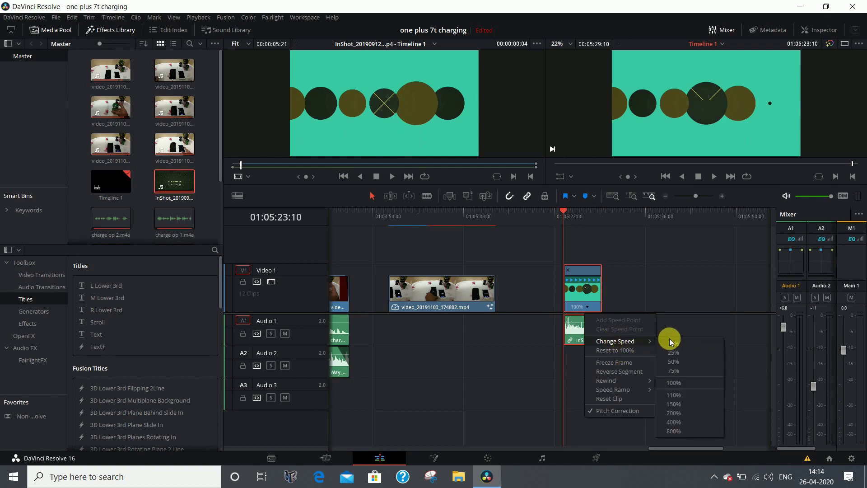
# - Slow the InShot clip to the 50% speed preset and play it back
pyautogui.click(679, 361)
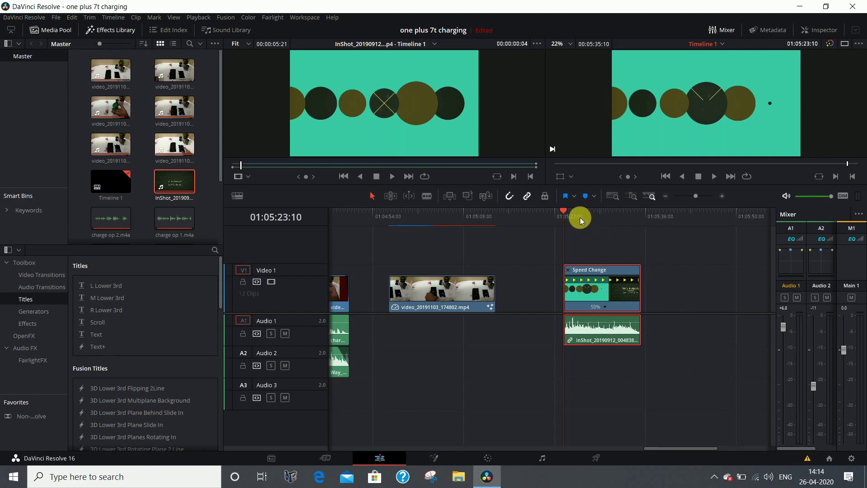
pyautogui.click(715, 177)
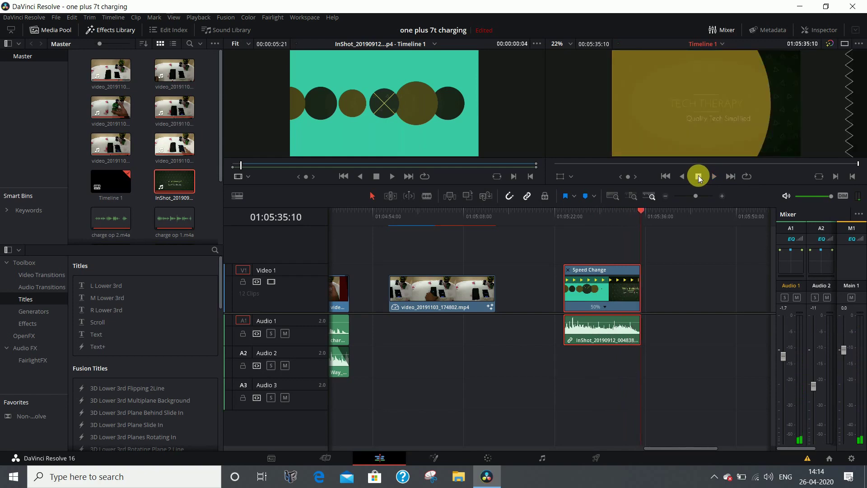
pyautogui.click(609, 301)
# - Reset the InShot clip to 100% speed and return the playhead to its start
pyautogui.click(605, 307)
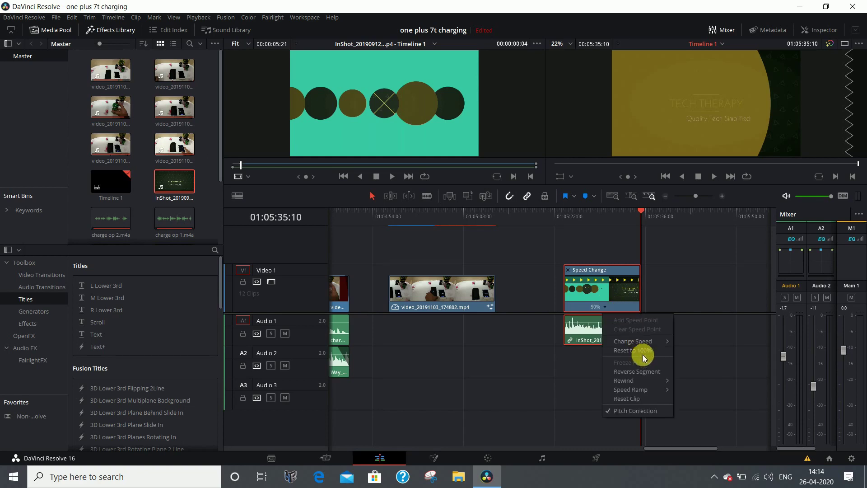
pyautogui.moveTo(646, 342)
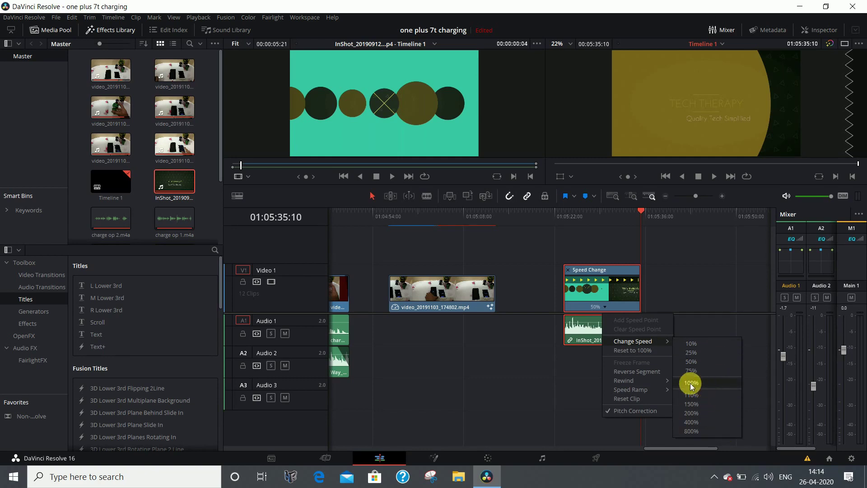
pyautogui.click(657, 353)
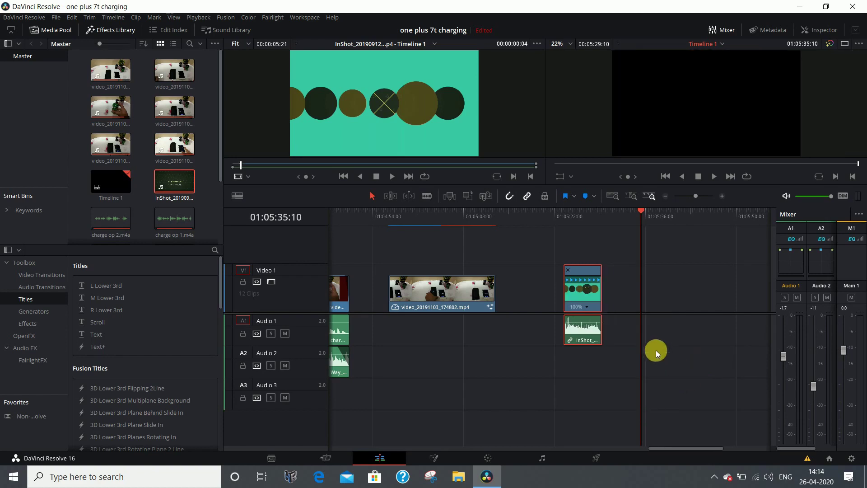
pyautogui.click(563, 210)
pyautogui.click(515, 272)
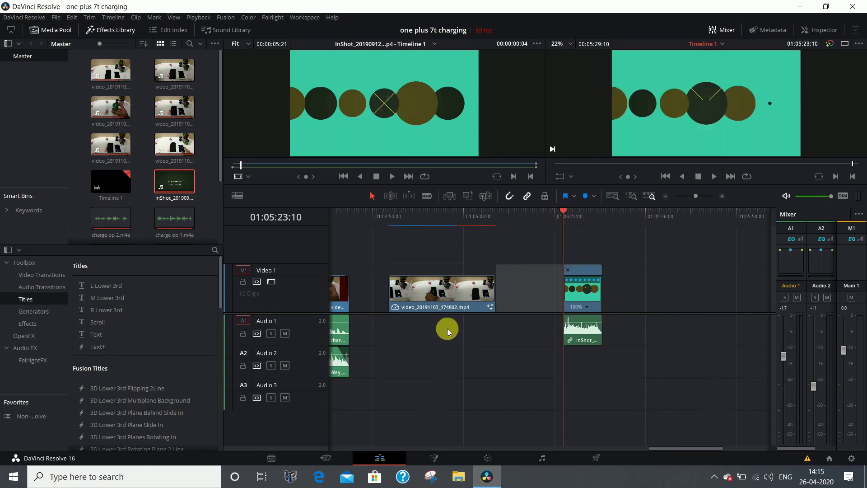
# - Change video_20191103_174802.mp4's duration from 00:00:16:14 to 00:00:06:14 via Change Clip Duration
pyautogui.click(452, 299)
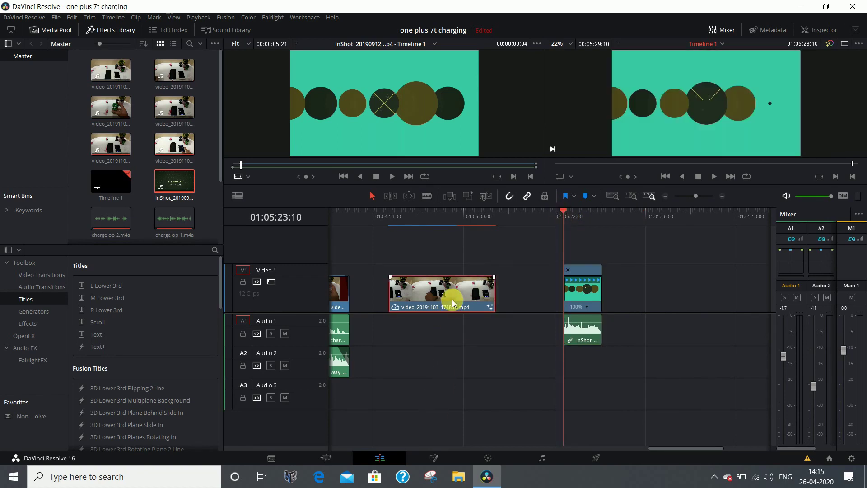
pyautogui.rightClick(452, 299)
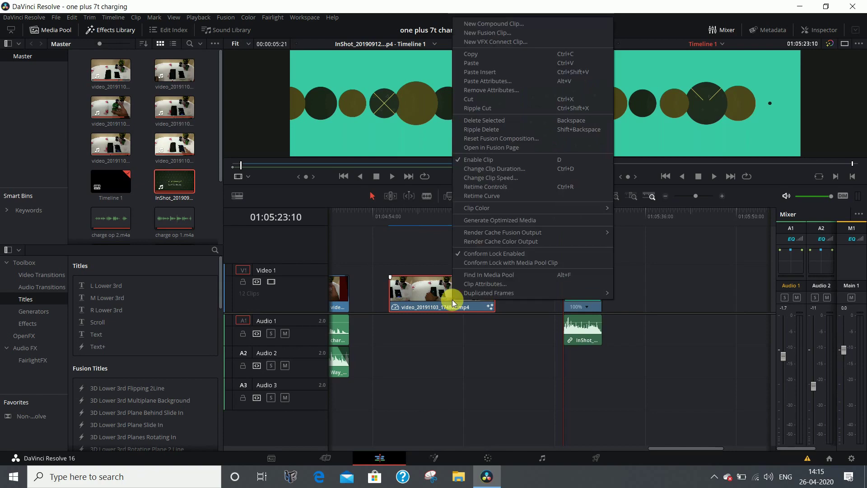
pyautogui.click(499, 170)
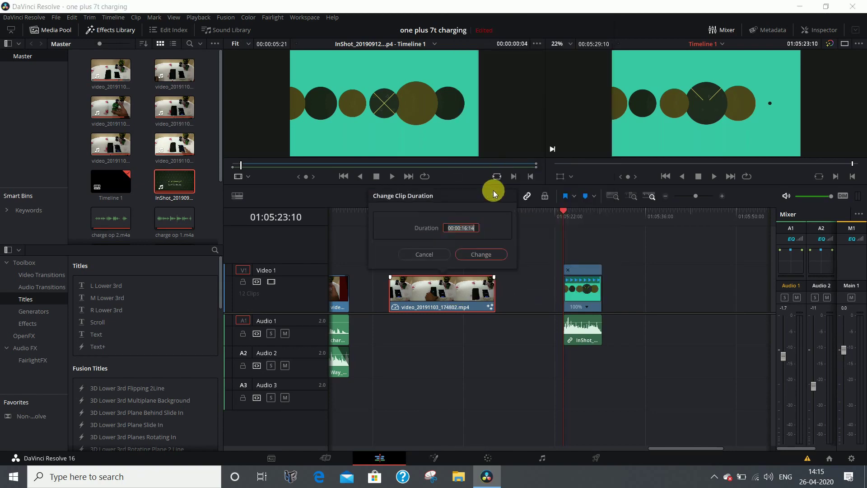
pyautogui.click(469, 233)
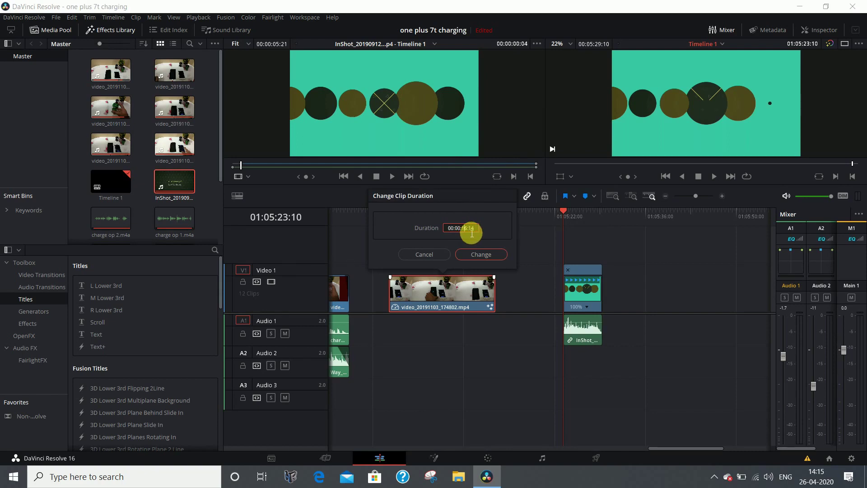
pyautogui.press('BackSpace')
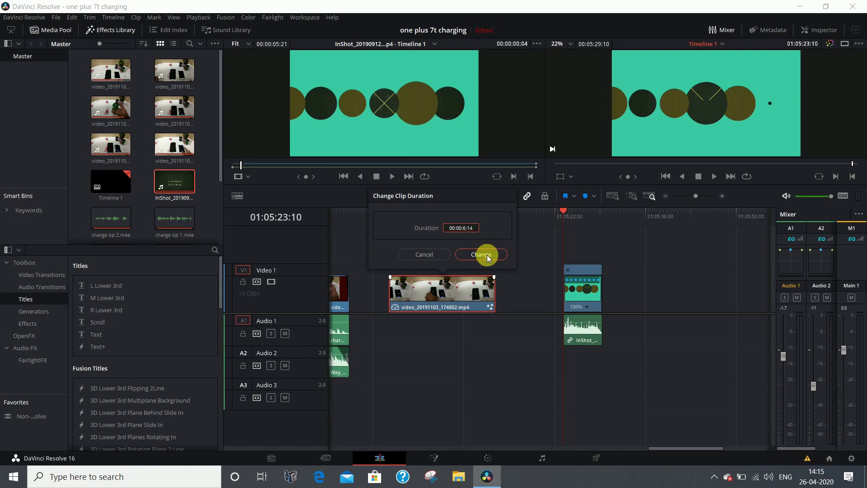
pyautogui.click(487, 256)
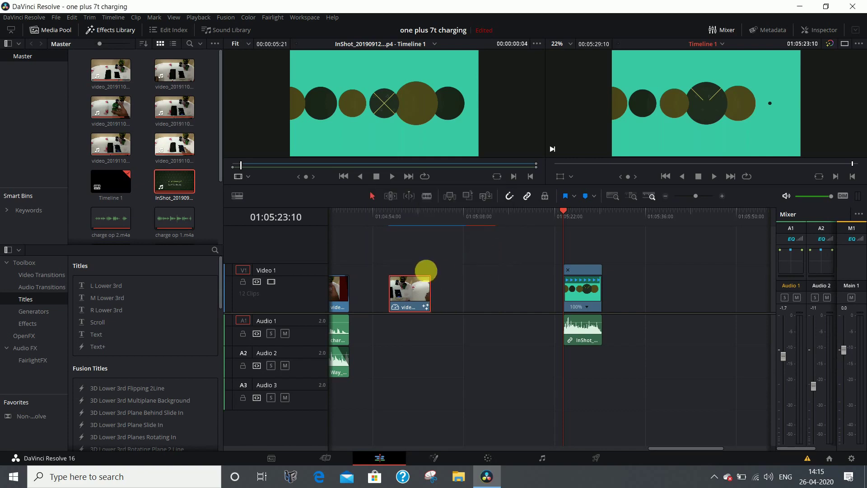
pyautogui.click(388, 211)
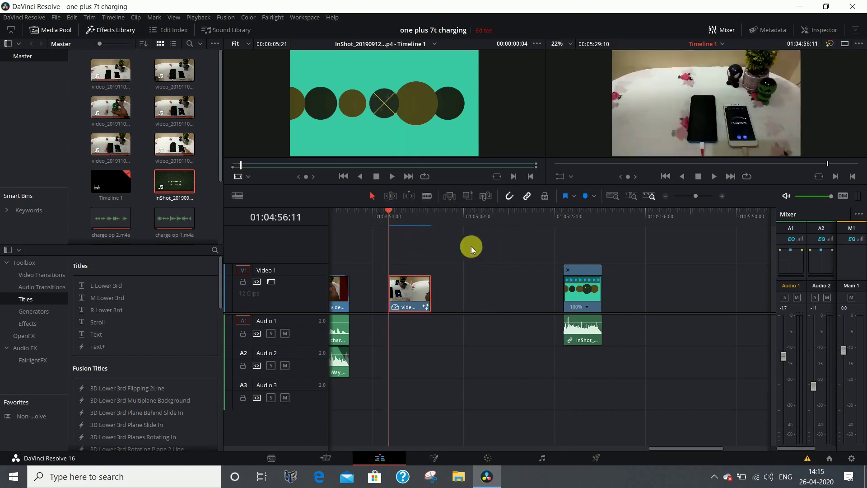
pyautogui.click(567, 254)
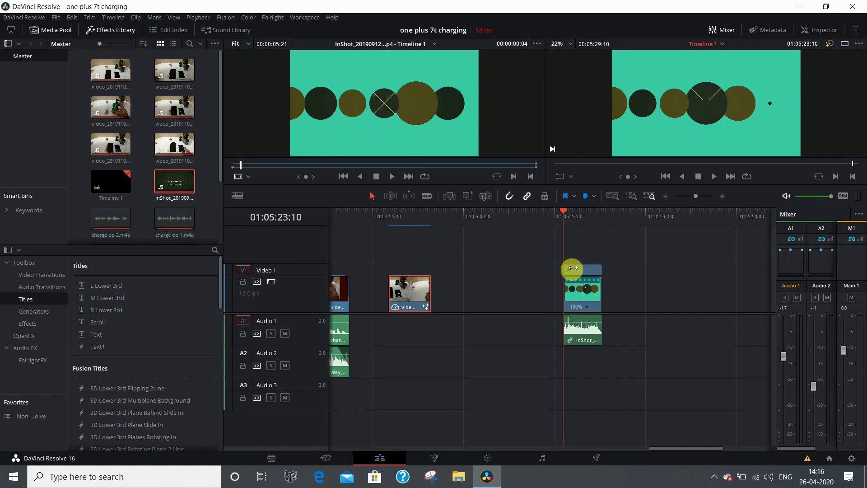
# - Re-enable Retime Controls on the InShot title clip, open its 100% speed menu, then close it
pyautogui.hotkey('ctrl', 'z')
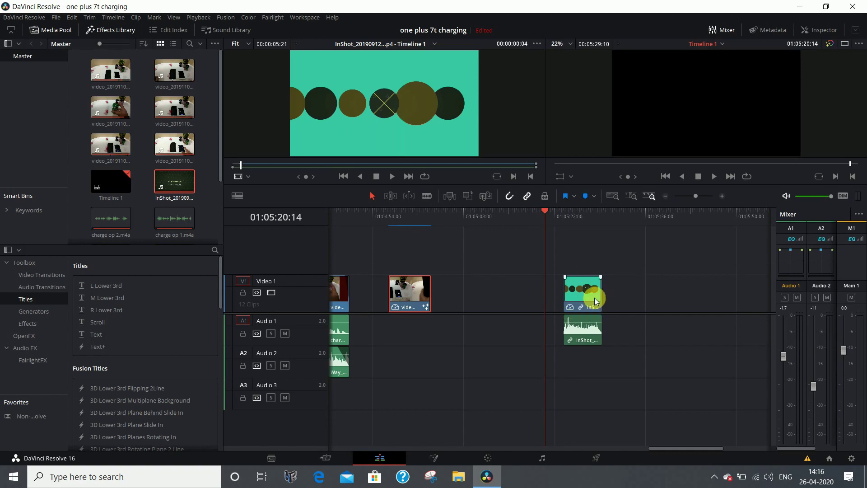
pyautogui.click(594, 298)
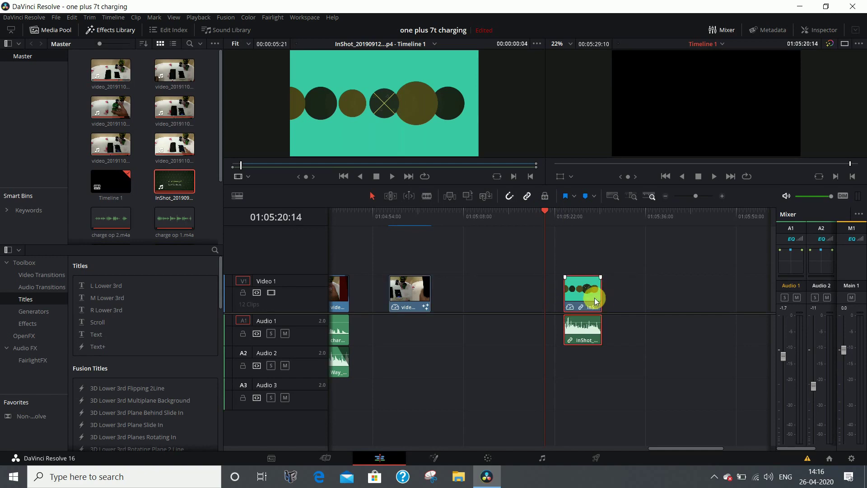
pyautogui.rightClick(594, 297)
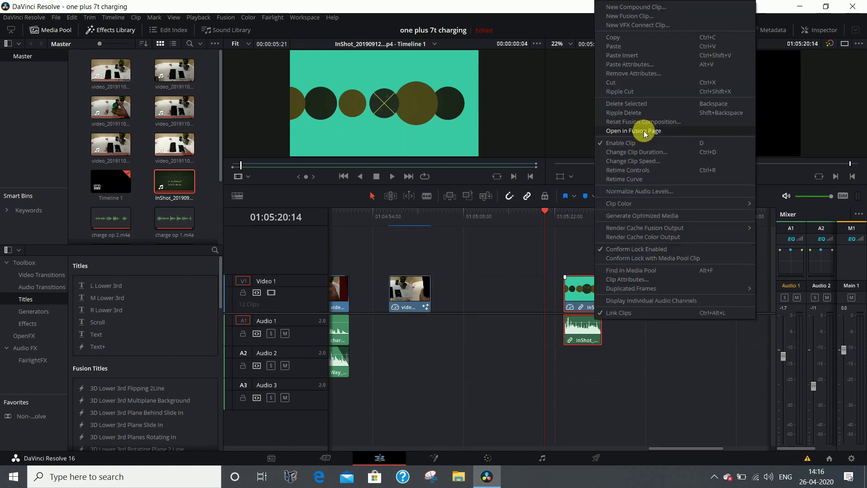
pyautogui.click(637, 171)
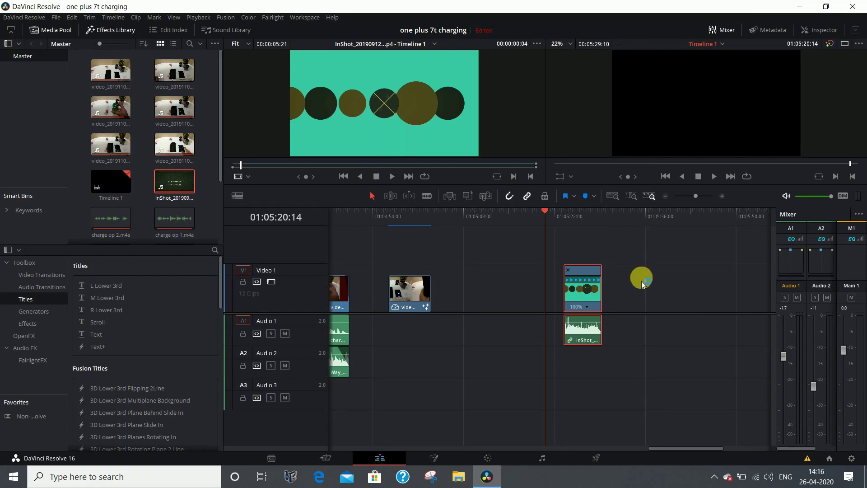
pyautogui.click(589, 307)
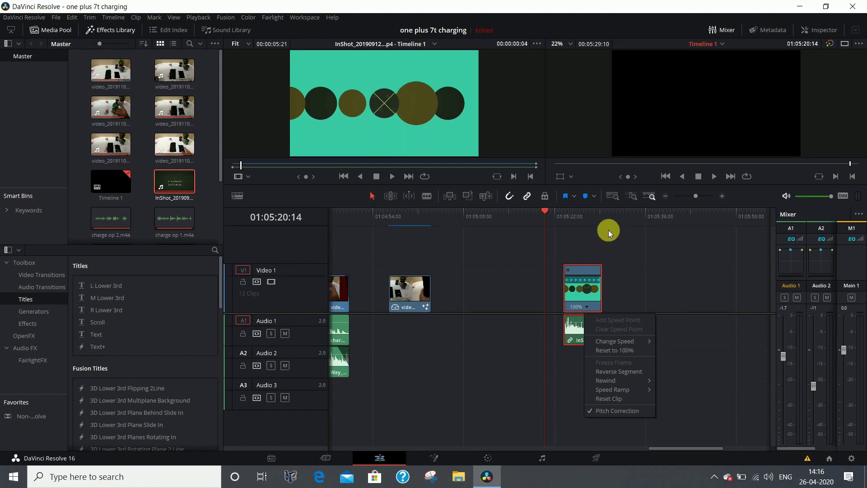
pyautogui.click(580, 211)
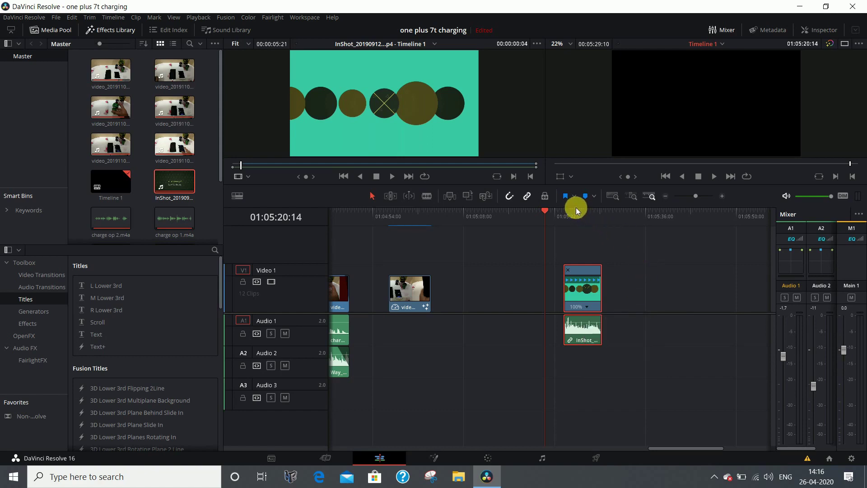
pyautogui.click(576, 209)
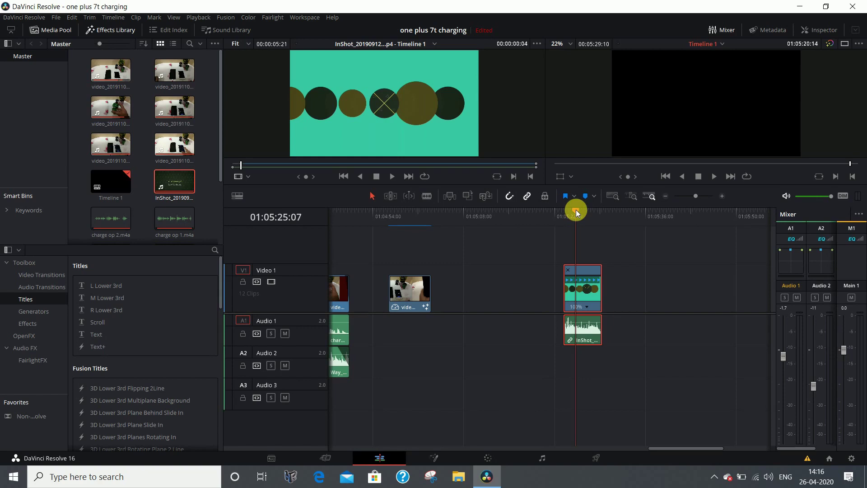
pyautogui.click(580, 210)
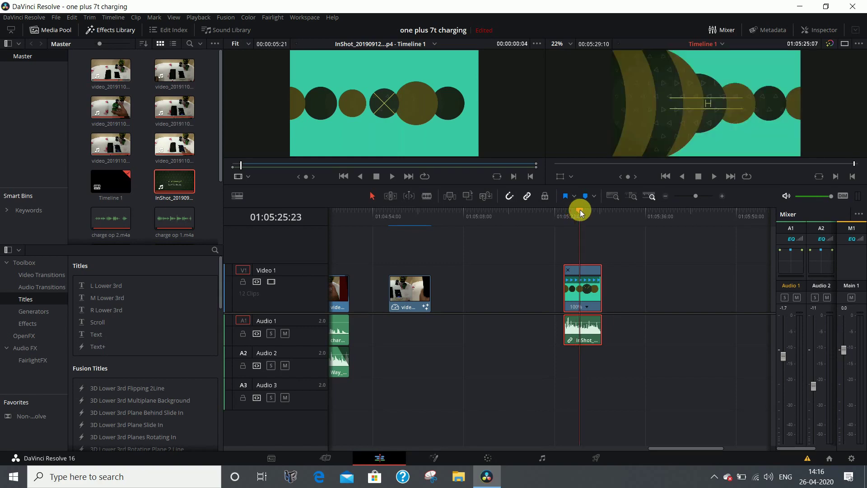
pyautogui.click(583, 210)
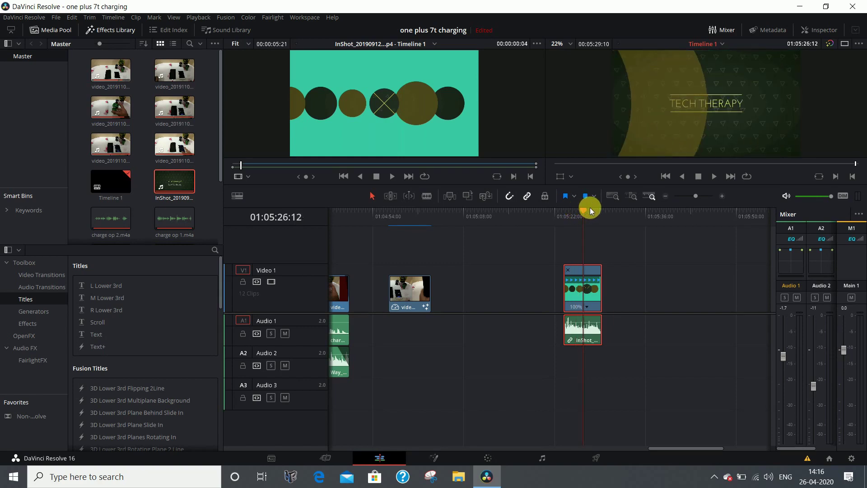
pyautogui.click(589, 210)
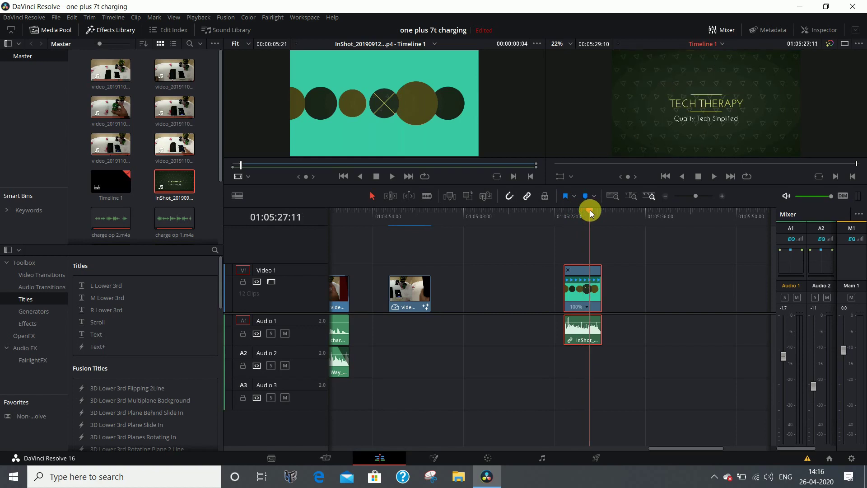
pyautogui.click(588, 212)
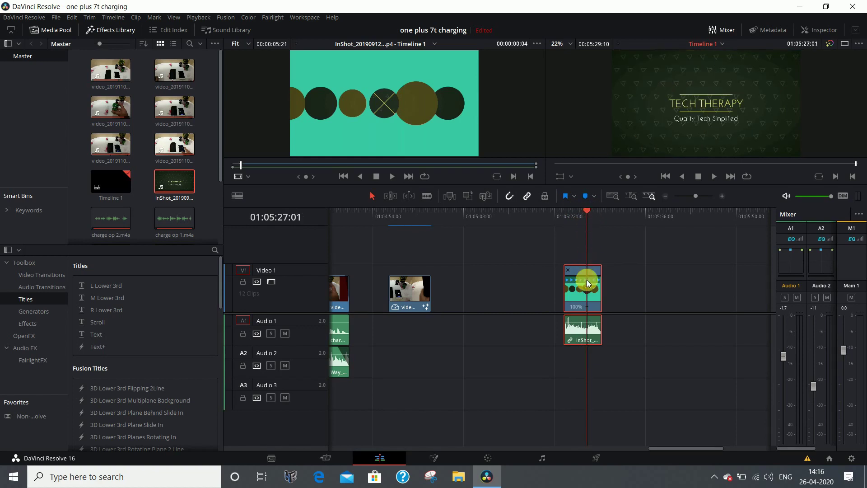
pyautogui.click(588, 310)
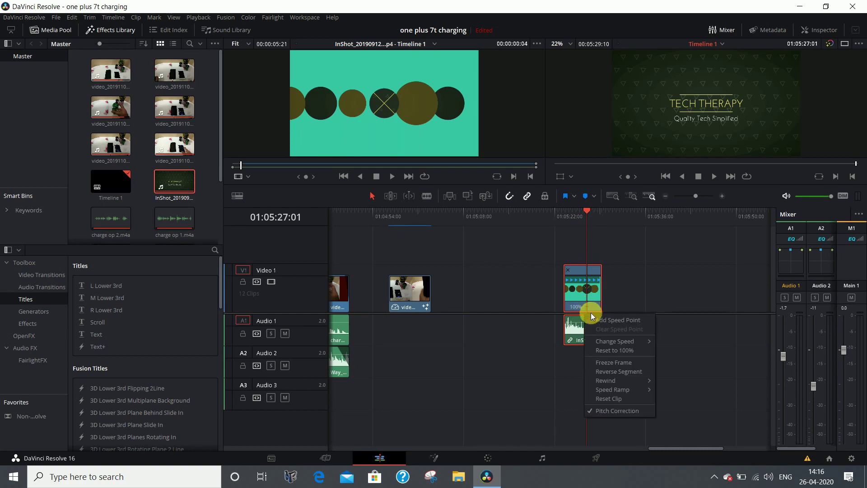
pyautogui.click(615, 363)
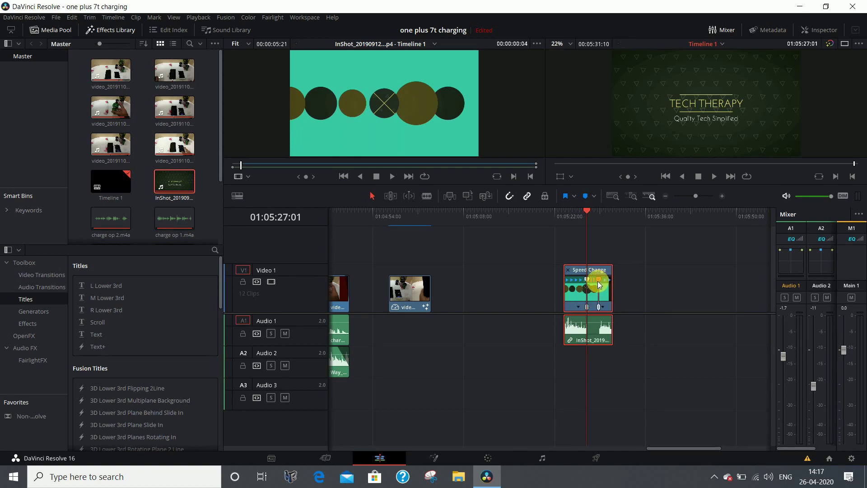
pyautogui.moveTo(600, 280); pyautogui.dragTo(595, 282)
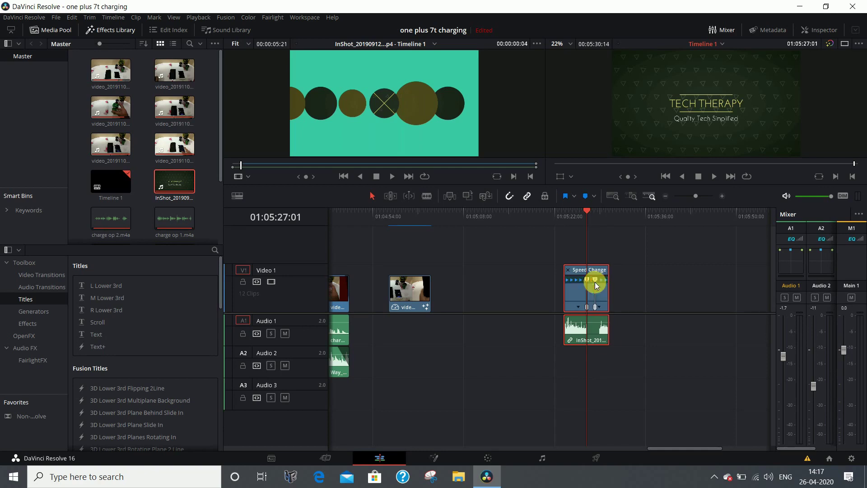
pyautogui.click(563, 220)
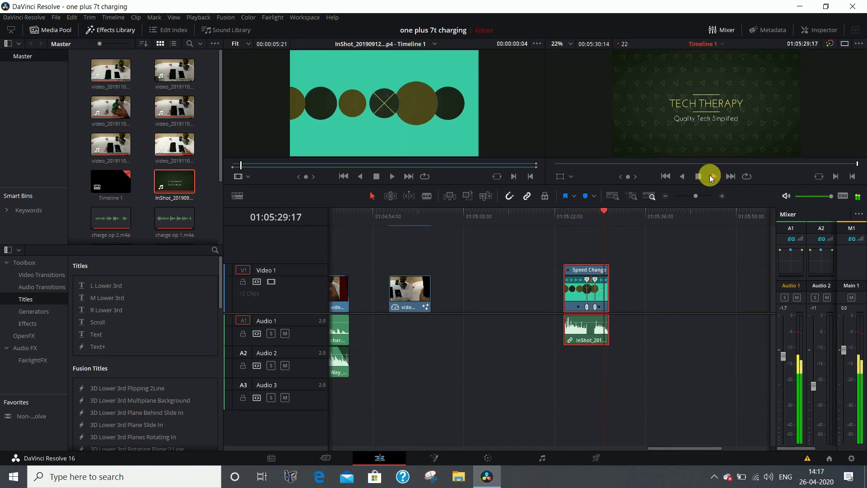
pyautogui.click(702, 174)
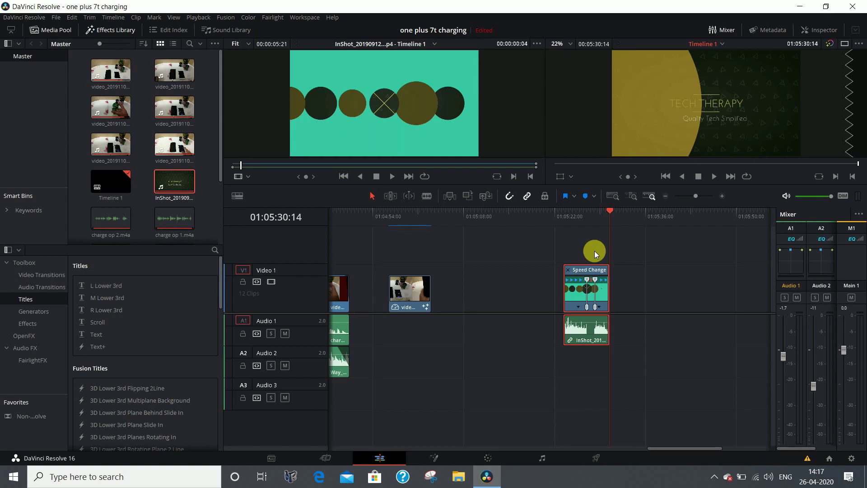
# - Undo the freeze frames, apply Reverse Segment to the title clip, and preview it backwards
pyautogui.hotkey('ctrl', 'z')
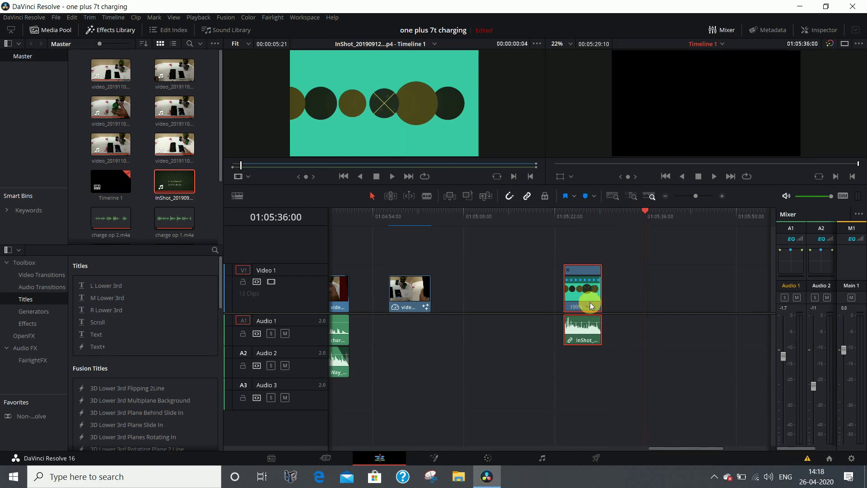
pyautogui.click(589, 306)
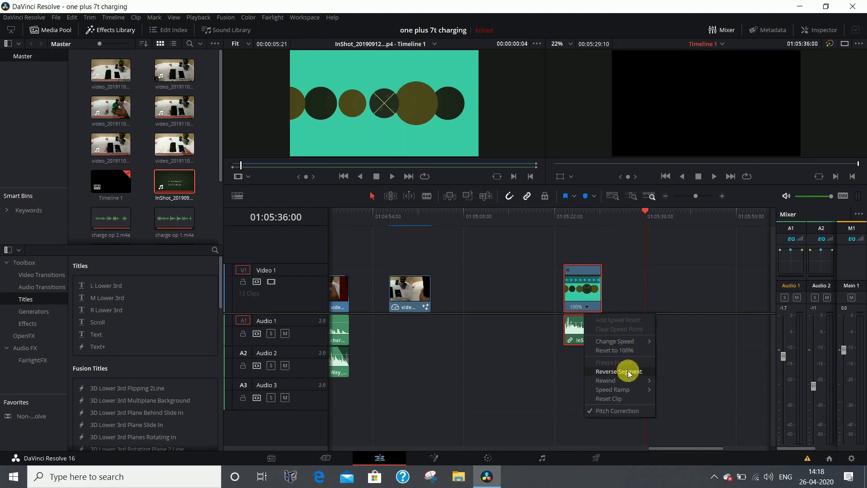
pyautogui.moveTo(629, 383)
pyautogui.click(631, 372)
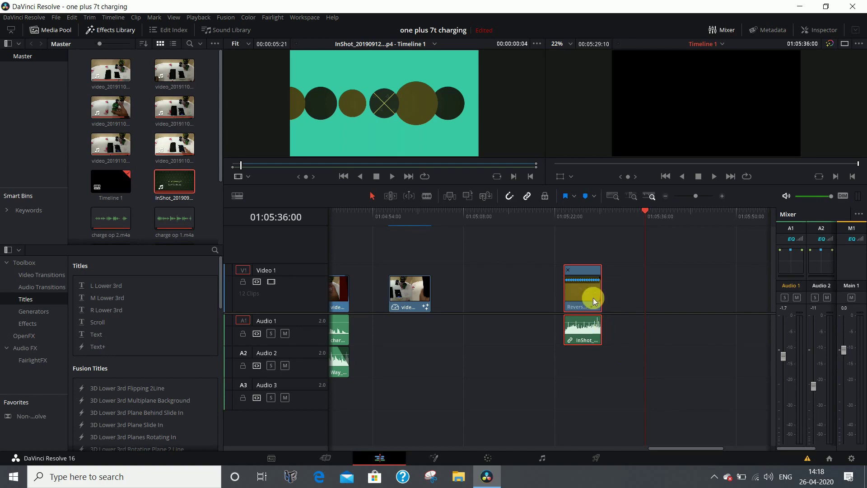
pyautogui.click(565, 213)
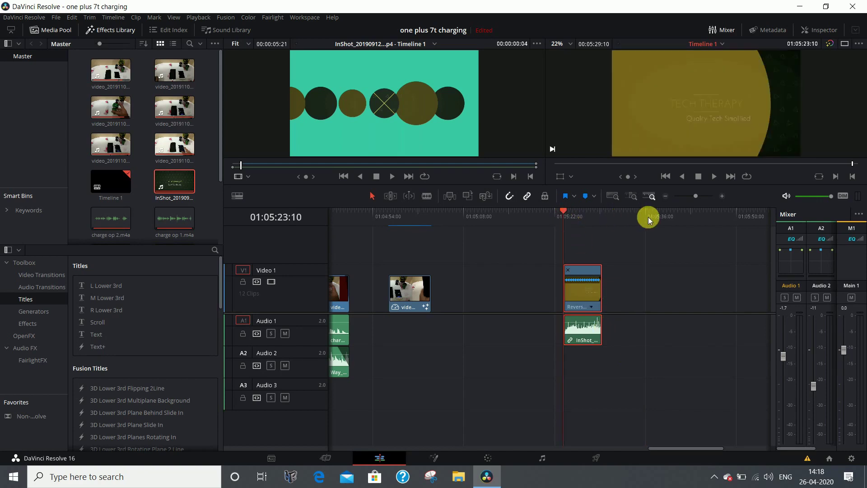
pyautogui.click(712, 177)
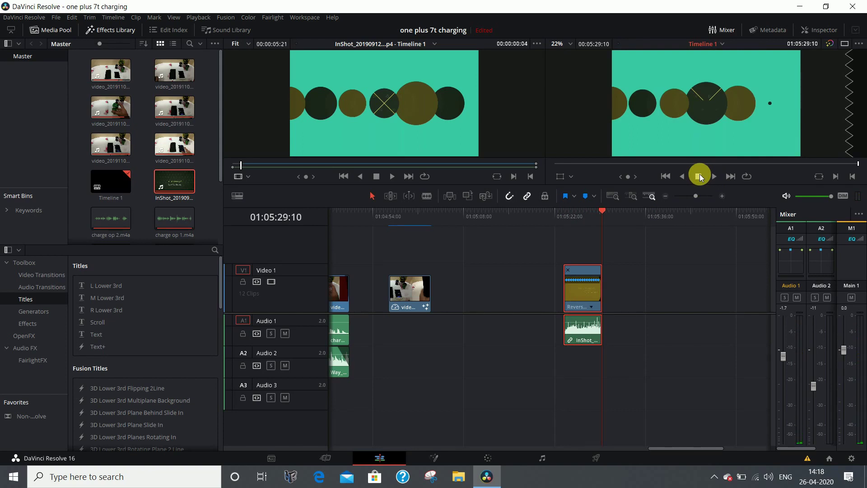
# - Undo the reverse, deselect the linked audio, and apply Reverse Segment to the title video only
pyautogui.hotkey('ctrl', 'z')
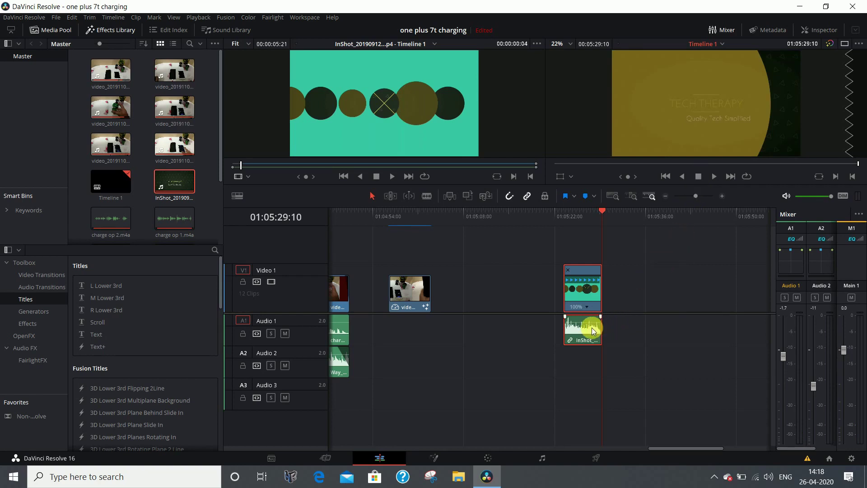
pyautogui.keyDown('alt'); pyautogui.click(597, 297); pyautogui.keyUp('alt')
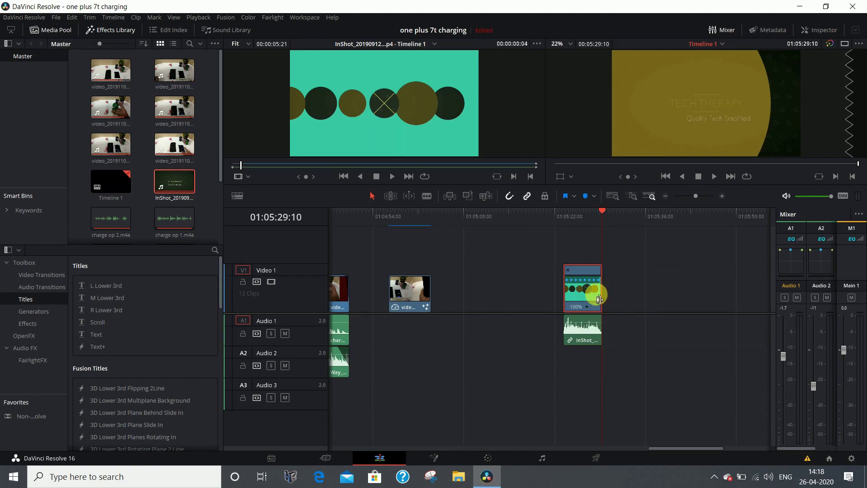
pyautogui.click(588, 307)
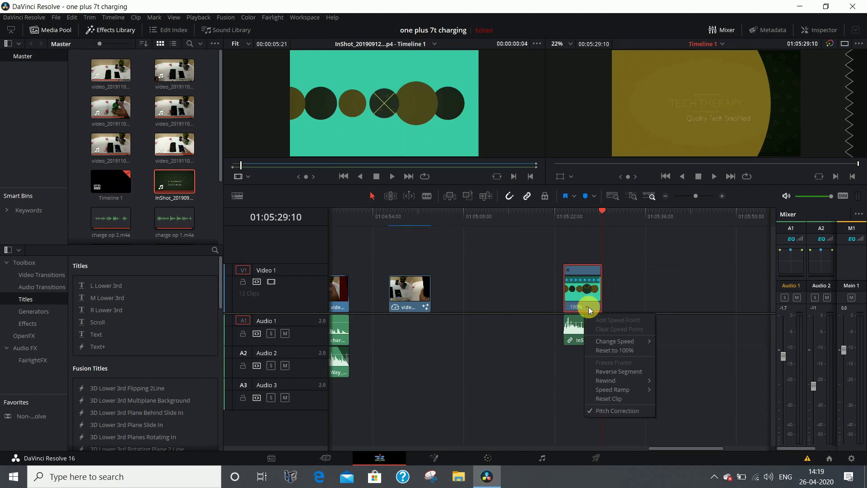
pyautogui.click(614, 371)
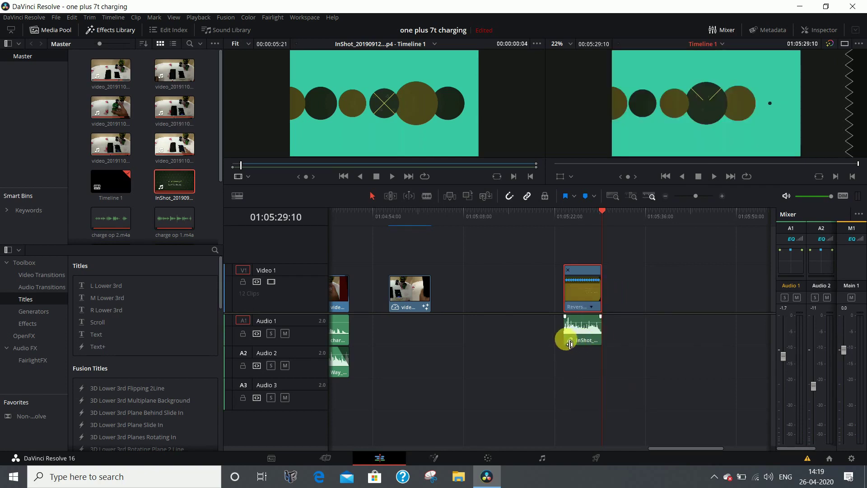
# - Play the reversed title video from its start, then stop the preview
pyautogui.click(555, 217)
pyautogui.click(561, 215)
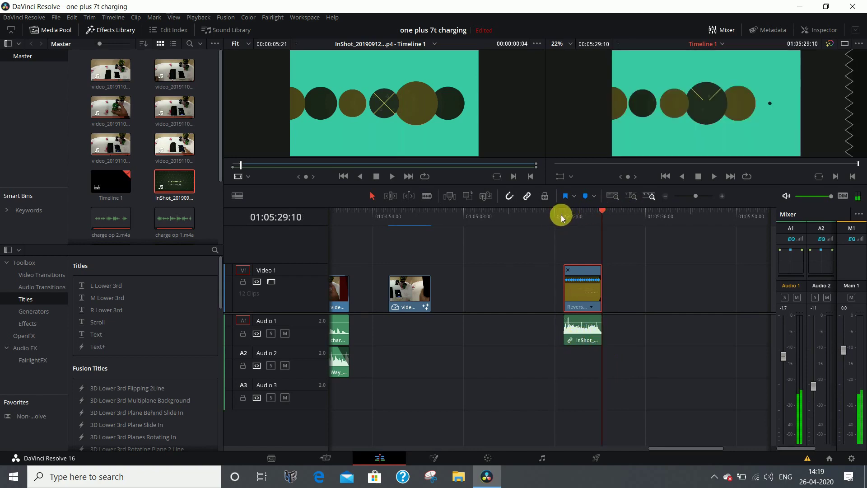
pyautogui.click(712, 176)
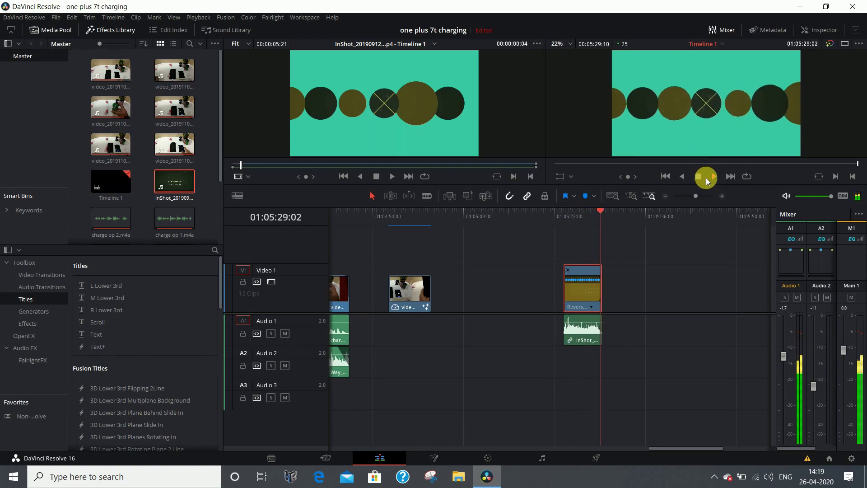
pyautogui.click(705, 177)
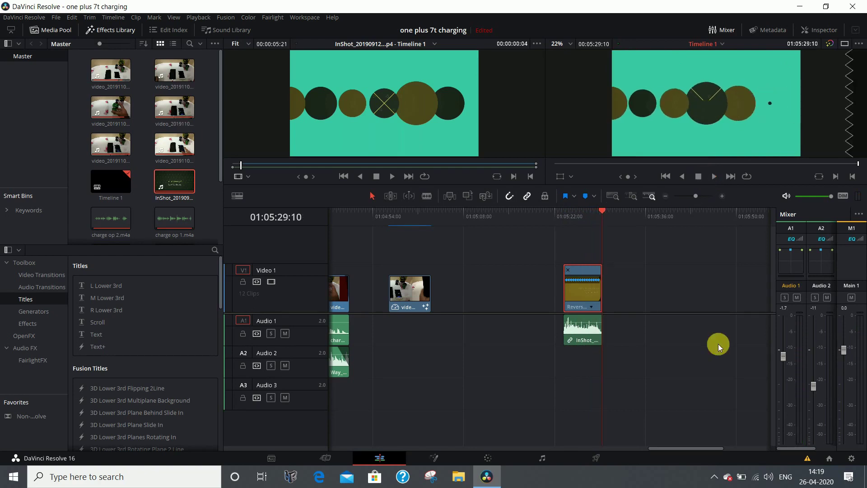